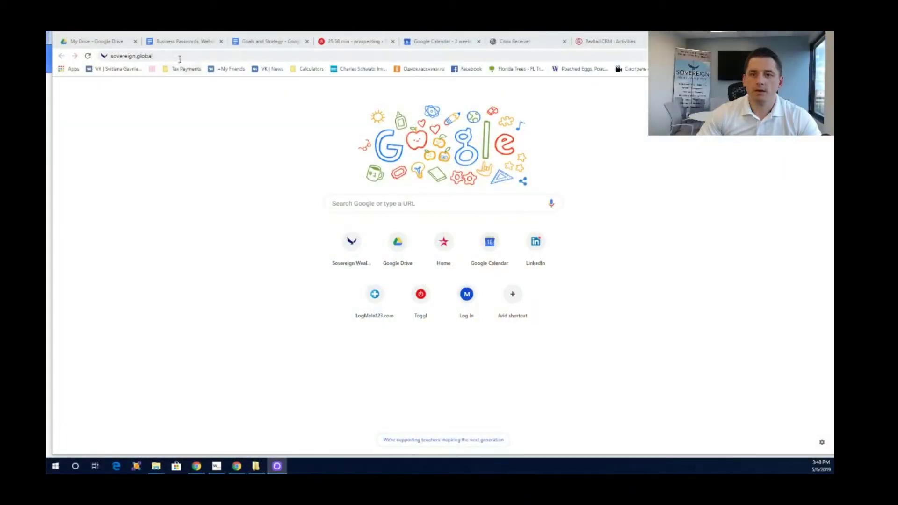
# Load the sovereign.global homepage from the typed web address
pyautogui.click(112, 56)
pyautogui.click(153, 56)
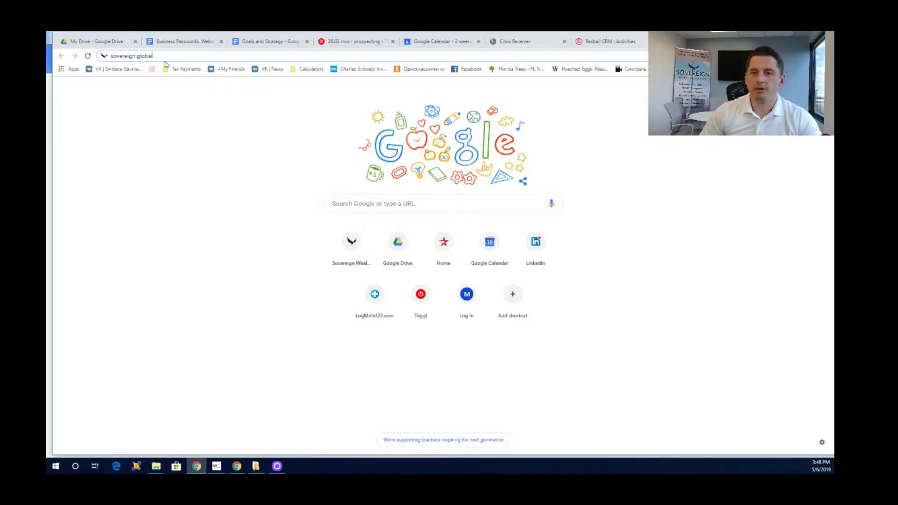
pyautogui.press('Return')
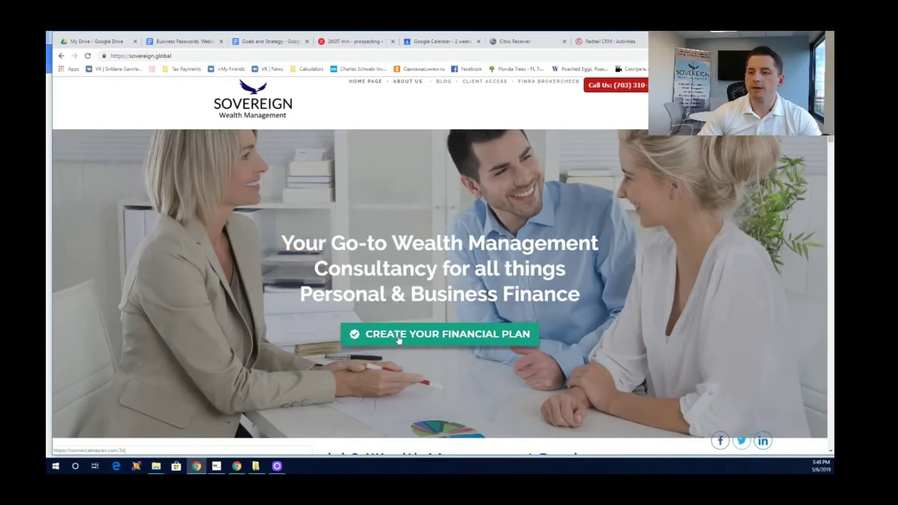
# Start the financial plan and submit age 45 with gross income 120000
pyautogui.click(401, 335)
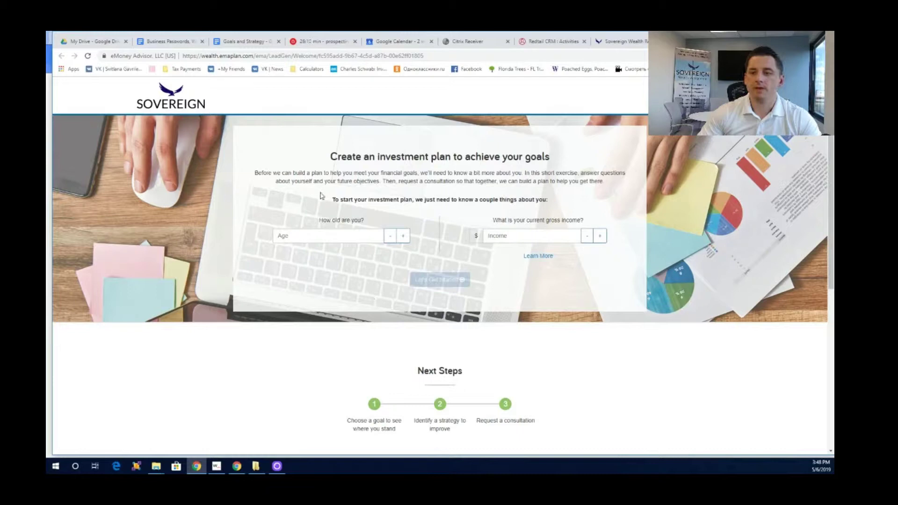
pyautogui.click(302, 236)
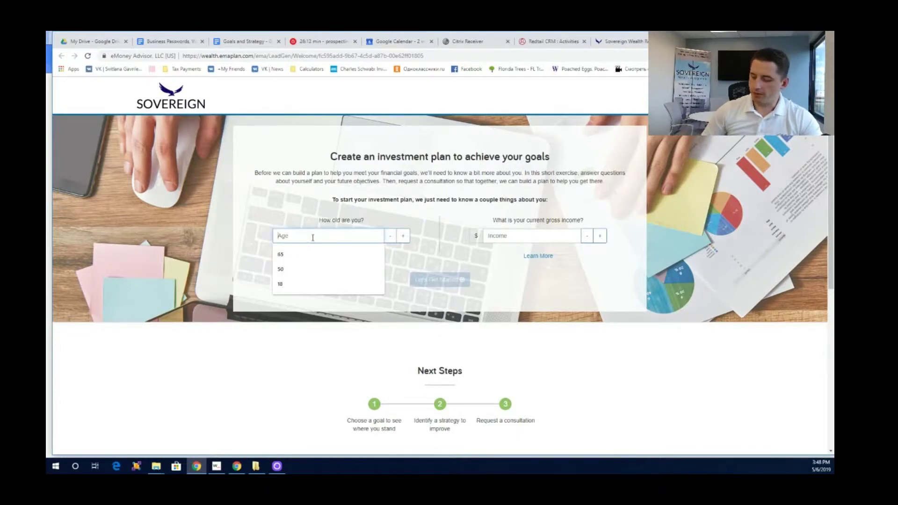
pyautogui.write('65')
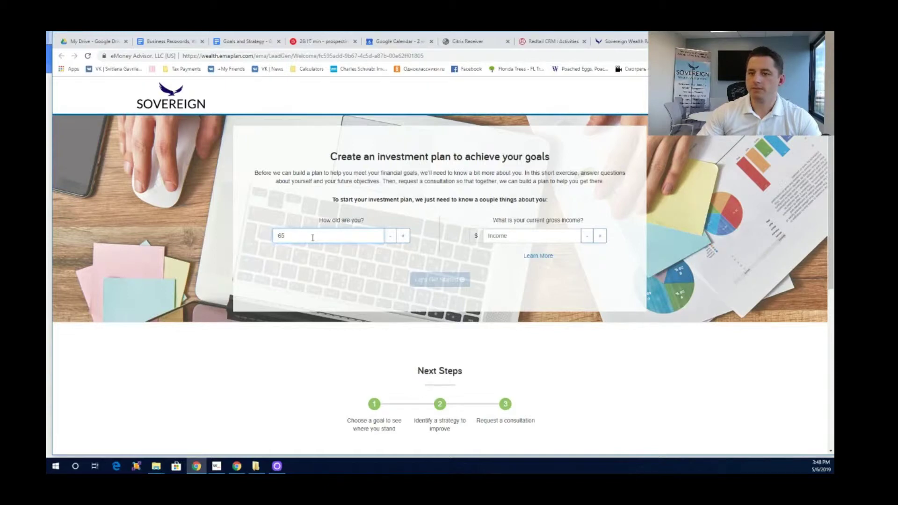
pyautogui.moveTo(313, 237); pyautogui.dragTo(251, 237)
pyautogui.write('4')
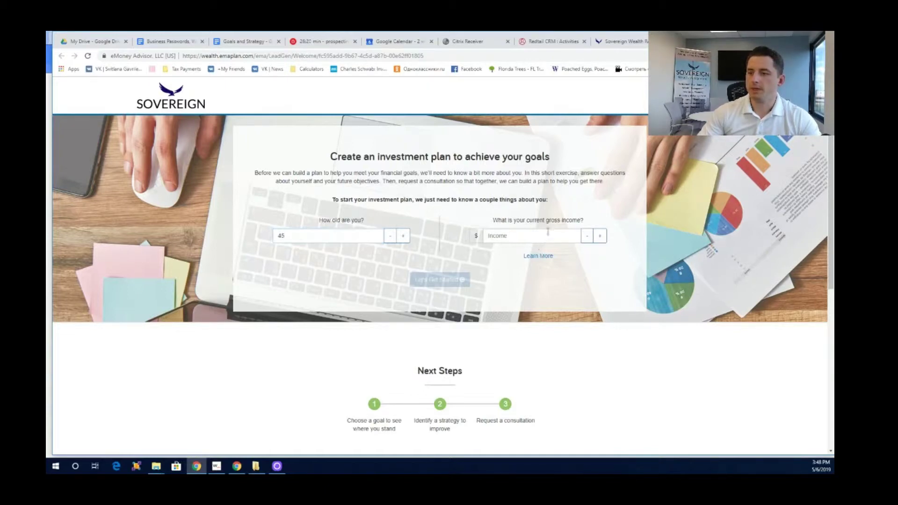
pyautogui.click(547, 234)
pyautogui.write('120000')
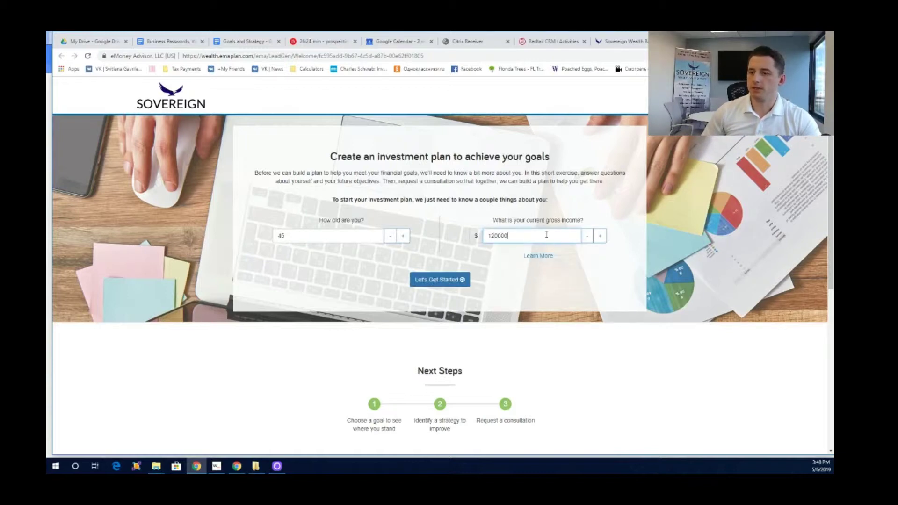
pyautogui.click(431, 282)
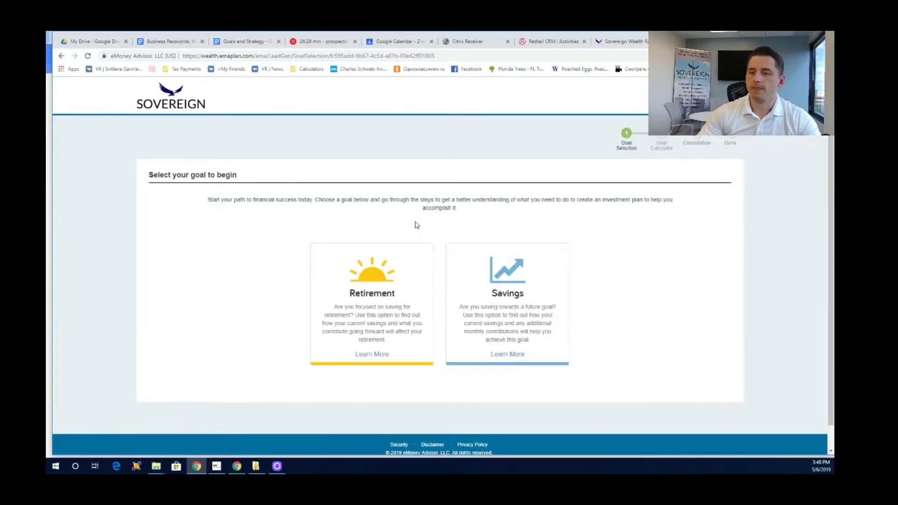
# Choose the Retirement goal and set retirement age 67 at 85% of current income
pyautogui.click(369, 309)
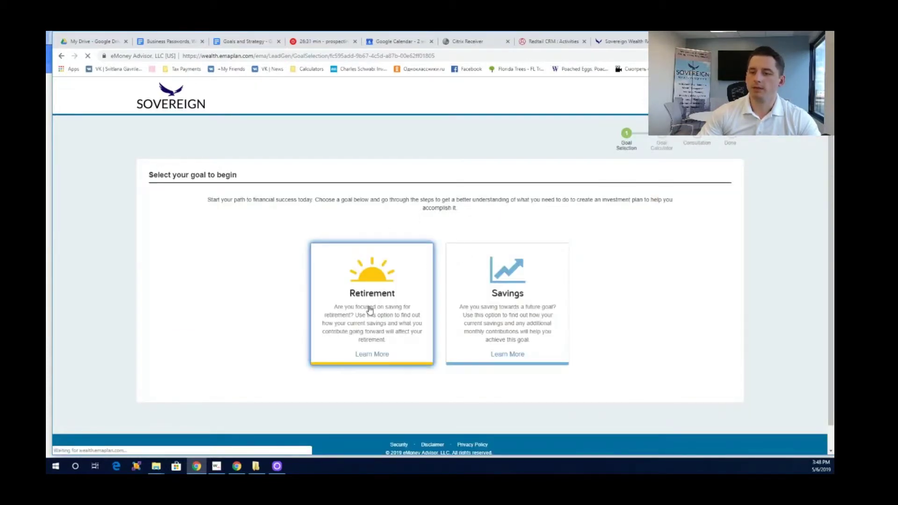
pyautogui.moveTo(228, 218); pyautogui.dragTo(134, 213)
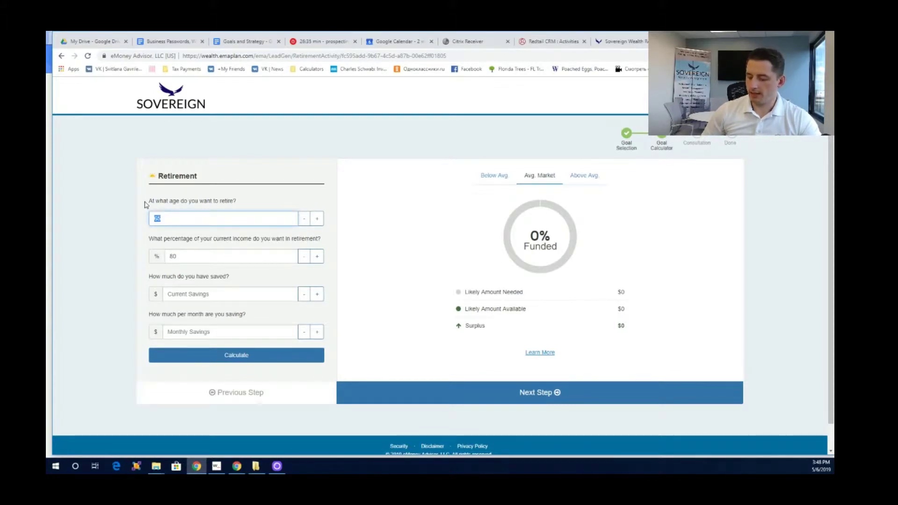
pyautogui.write('67')
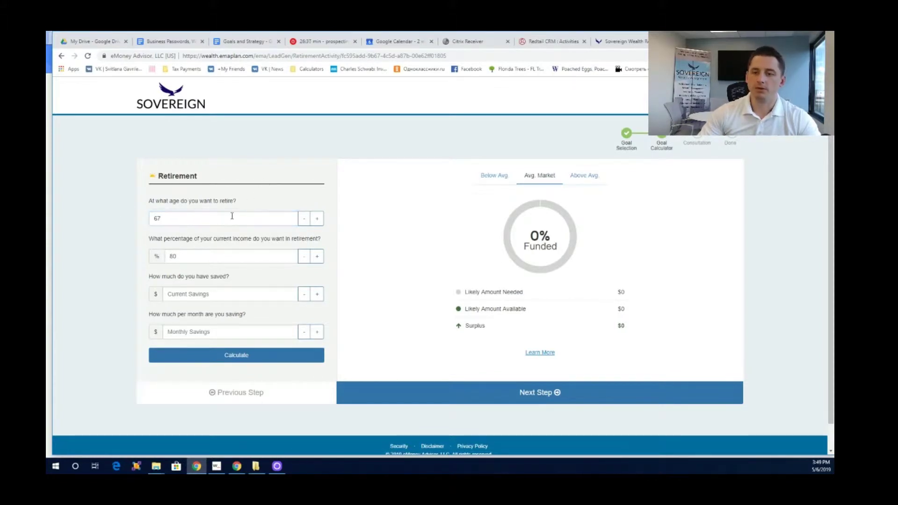
pyautogui.press('Tab')
pyautogui.click(120, 252)
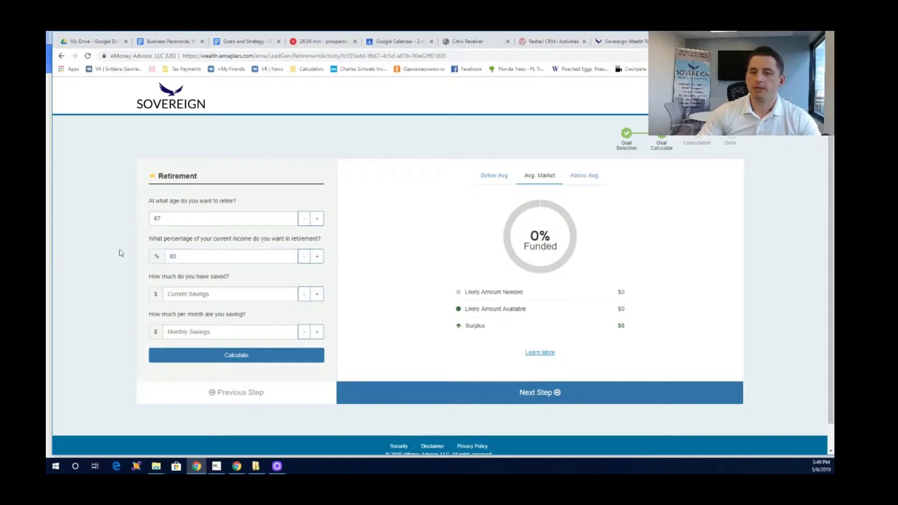
pyautogui.click(177, 256)
pyautogui.doubleClick(177, 256)
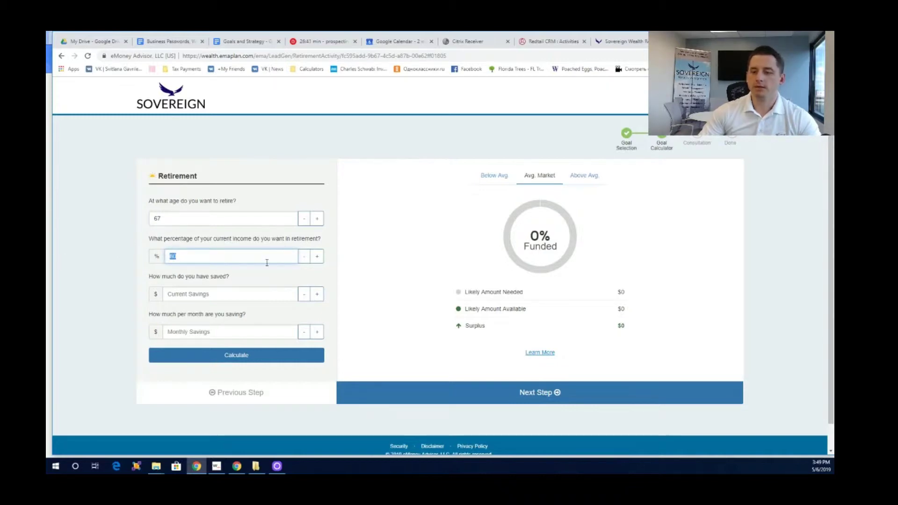
pyautogui.write('85')
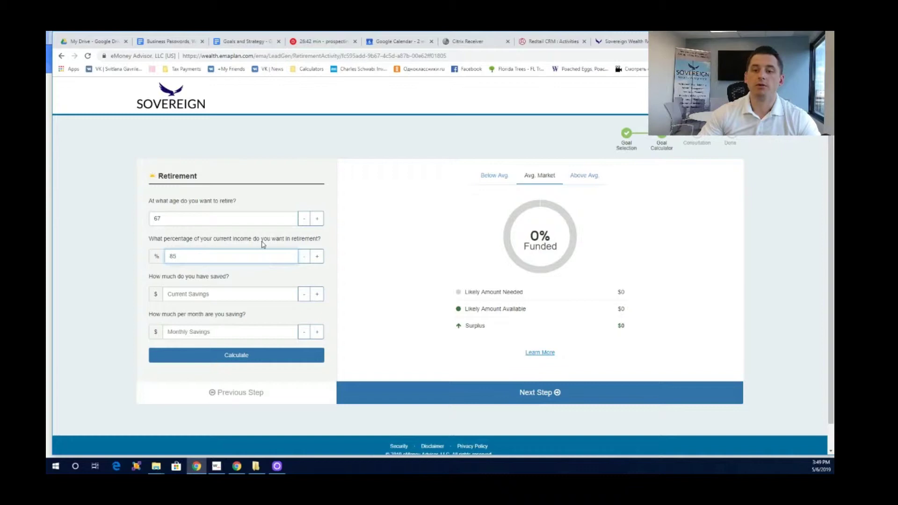
pyautogui.click(246, 238)
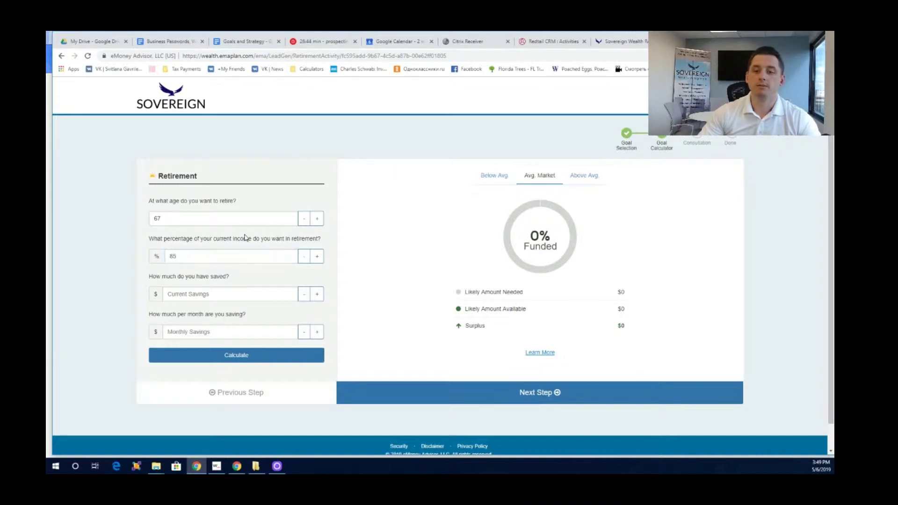
# Enter 300000 in current savings and 600 in monthly savings
pyautogui.click(222, 293)
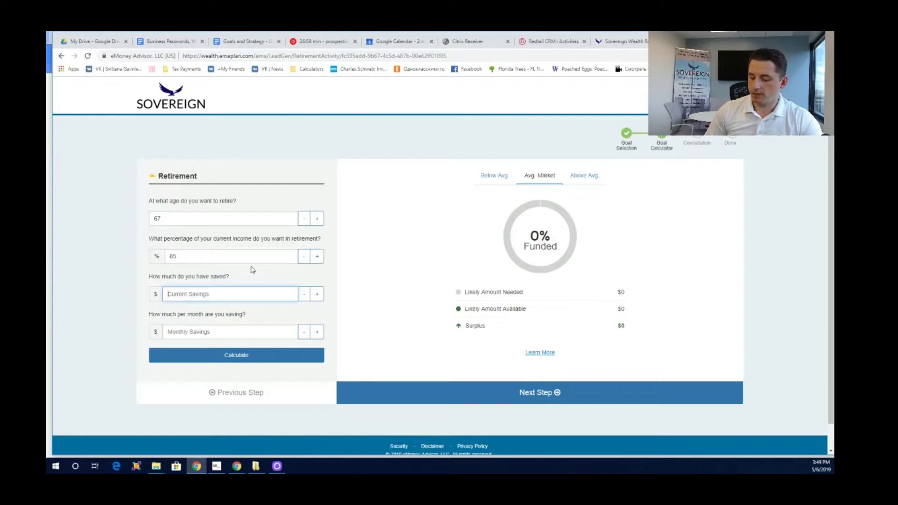
pyautogui.write('30000')
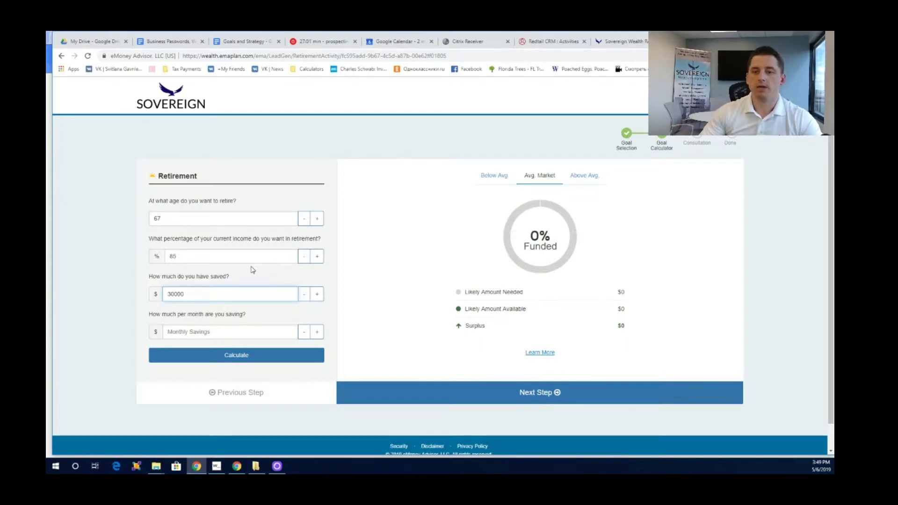
pyautogui.click(213, 330)
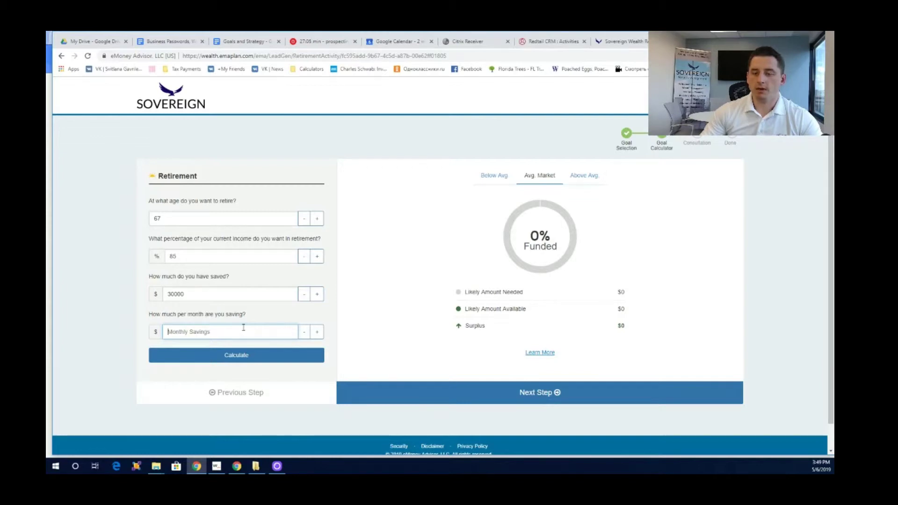
pyautogui.write('600')
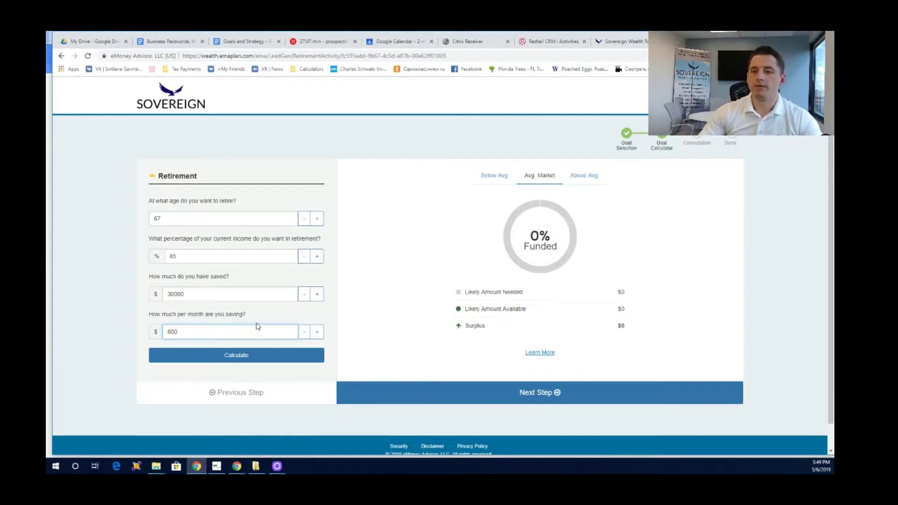
pyautogui.click(240, 361)
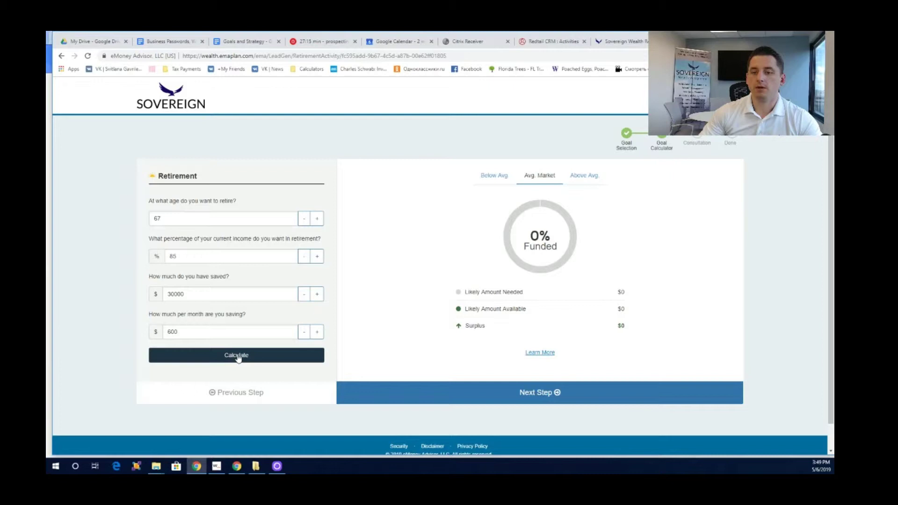
pyautogui.click(175, 294)
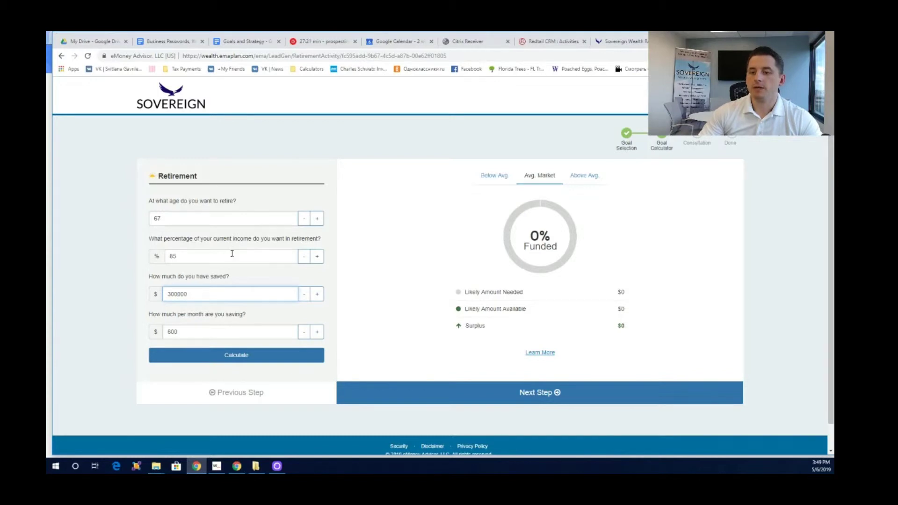
# Calculate the plan, compare Below Avg and Above Avg results, then review the 81% Avg. Market result
pyautogui.click(255, 358)
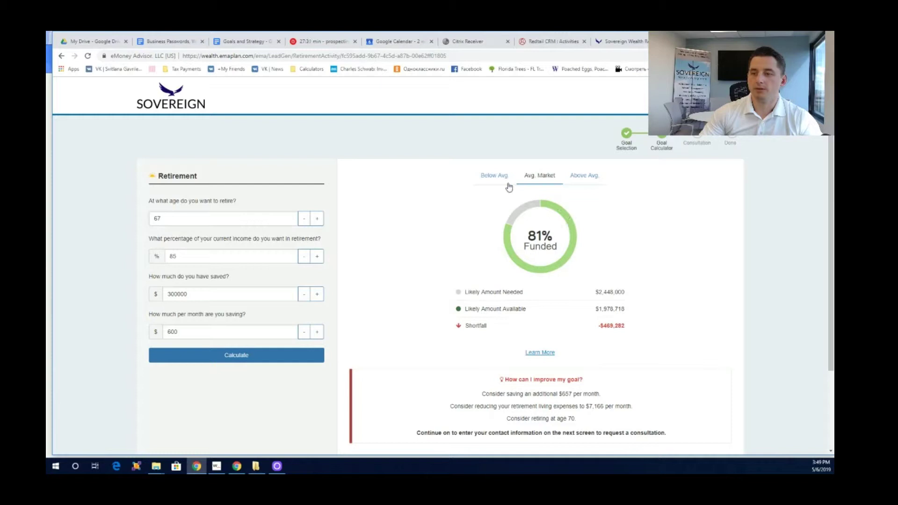
pyautogui.scroll(-2, 563, 286)
pyautogui.scroll(2, 557, 262)
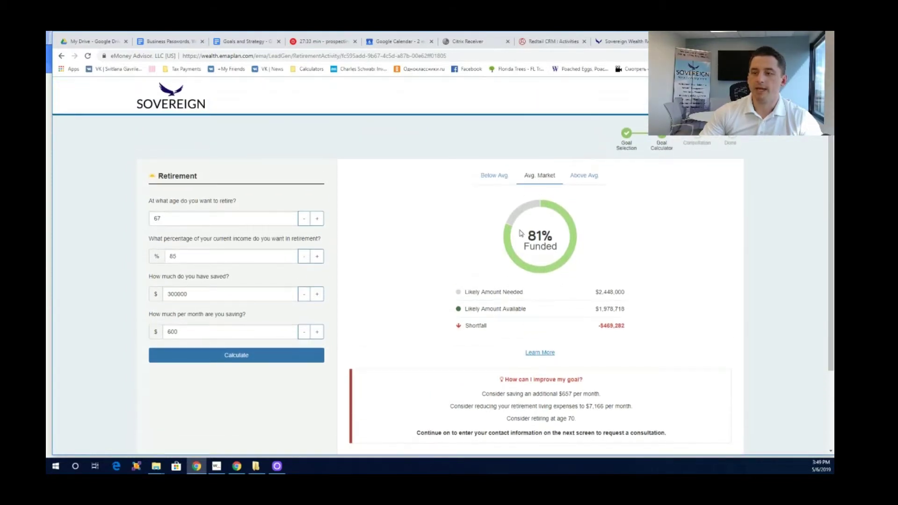
pyautogui.click(493, 177)
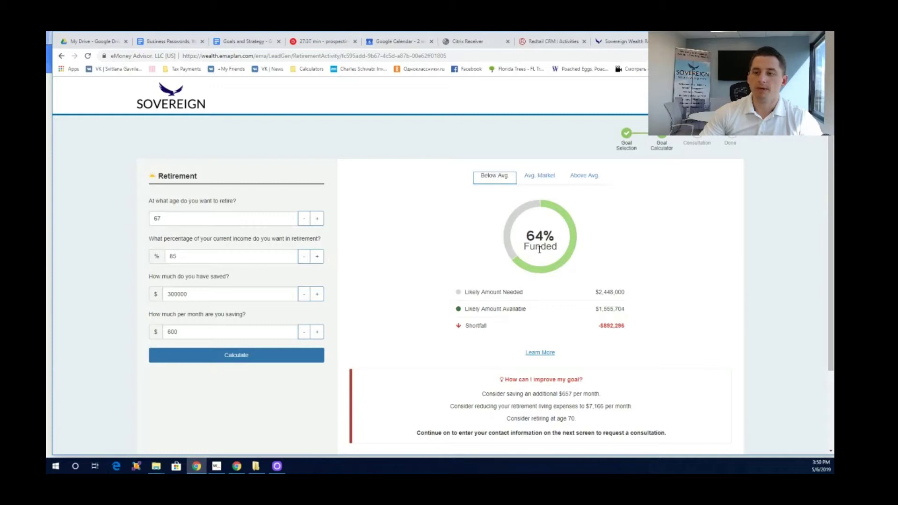
pyautogui.click(587, 177)
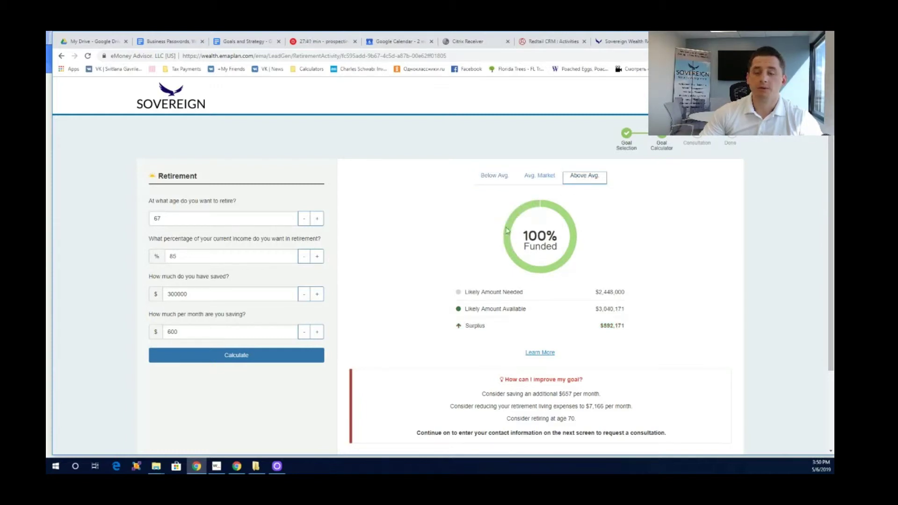
pyautogui.click(533, 175)
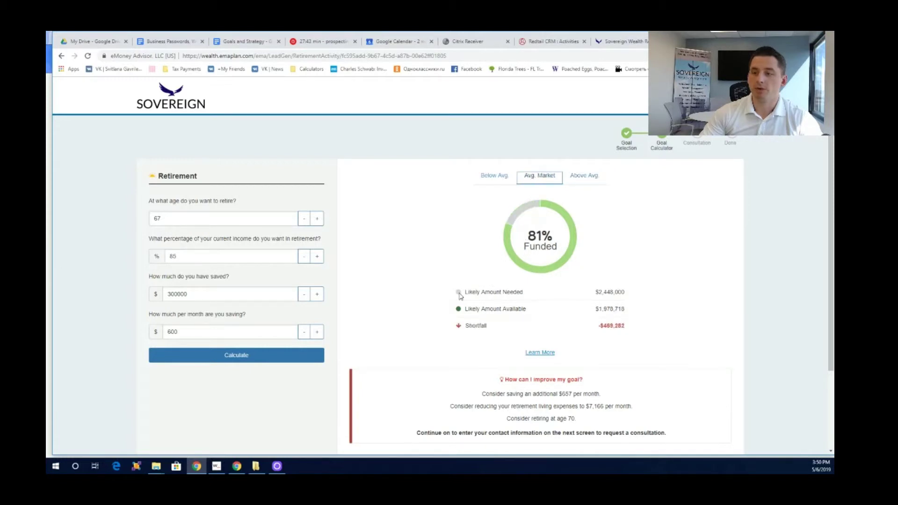
pyautogui.scroll(-2, 456, 295)
pyautogui.scroll(-1, 453, 293)
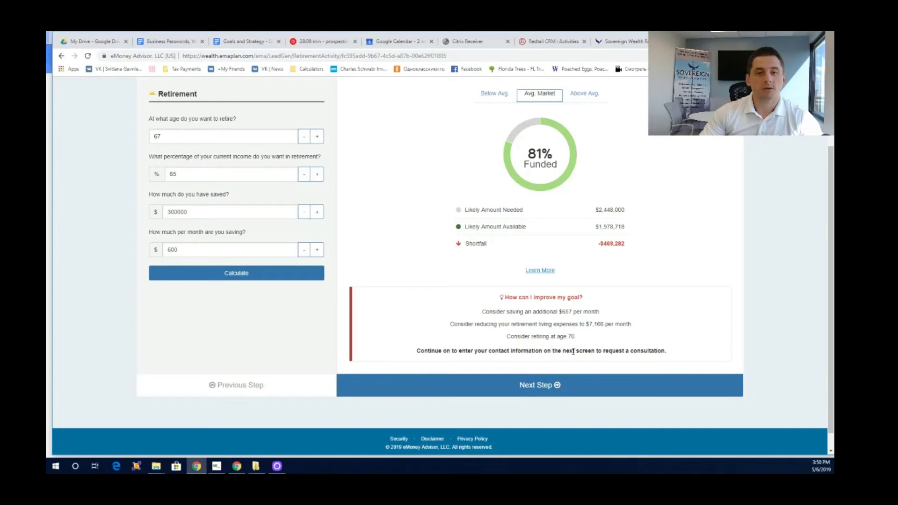
# Continue to the Ready to talk? consultation request form via Next Step
pyautogui.click(517, 386)
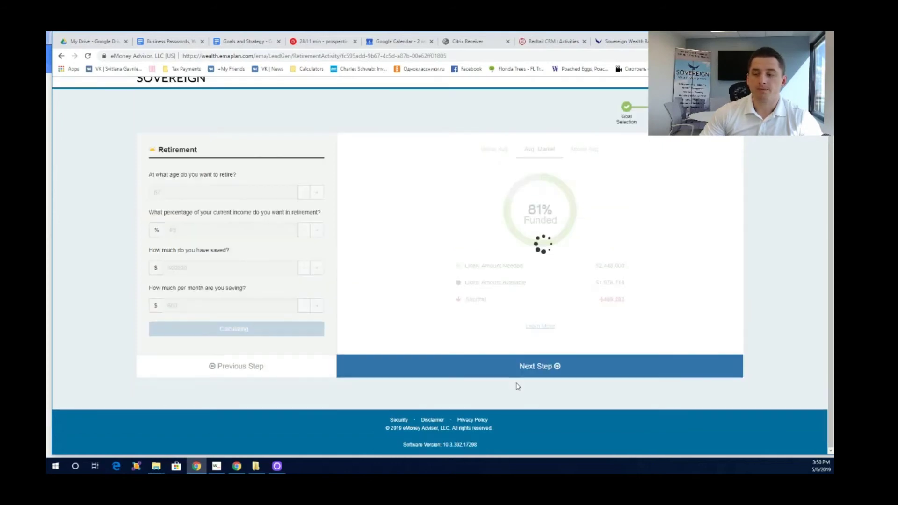